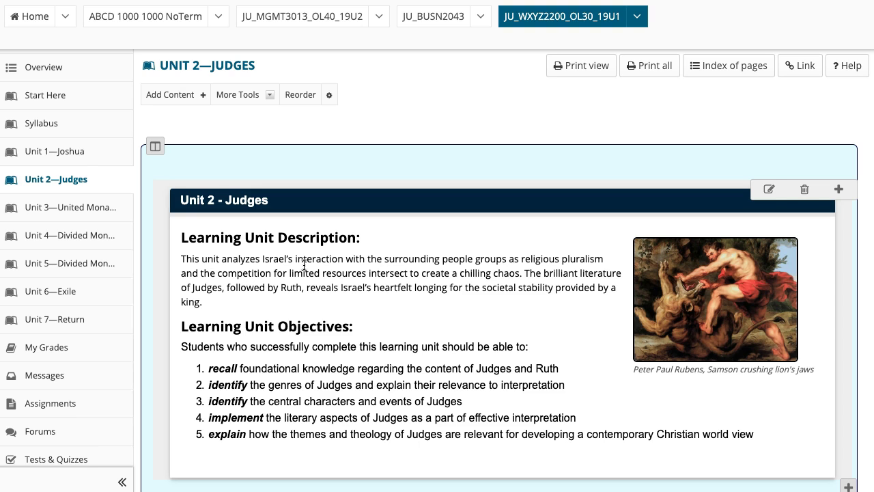
Open the Unit 2 checklist editor, review it, and leave without saving changes
{"action": "scroll", "coordinate": [304, 264], "scroll_direction": "down", "scroll_amount": 2}
{"action": "scroll", "coordinate": [304, 264], "scroll_direction": "down", "scroll_amount": 1}
{"action": "scroll", "coordinate": [304, 265], "scroll_direction": "down", "scroll_amount": 1}
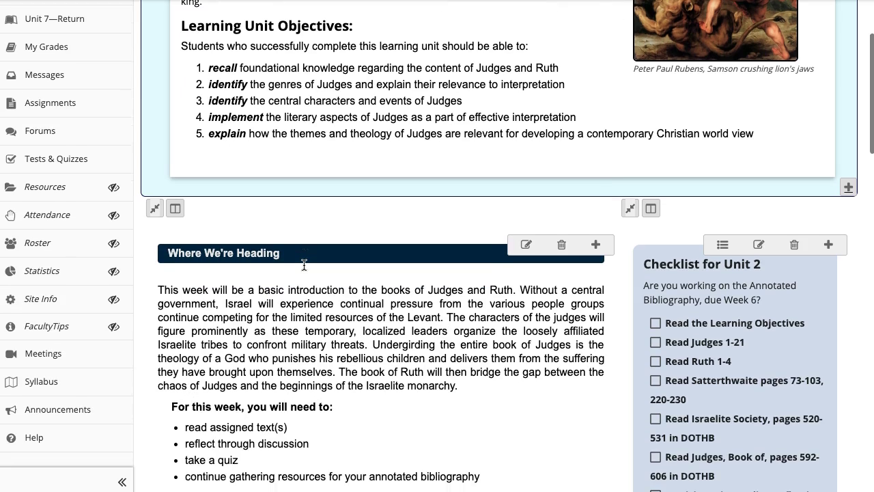
{"action": "scroll", "coordinate": [304, 265], "scroll_direction": "down", "scroll_amount": 2}
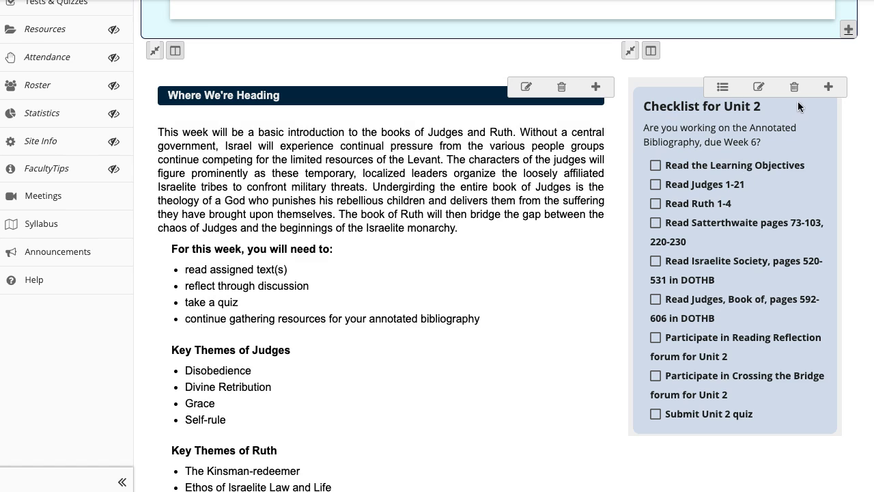
{"action": "left_click", "coordinate": [758, 94]}
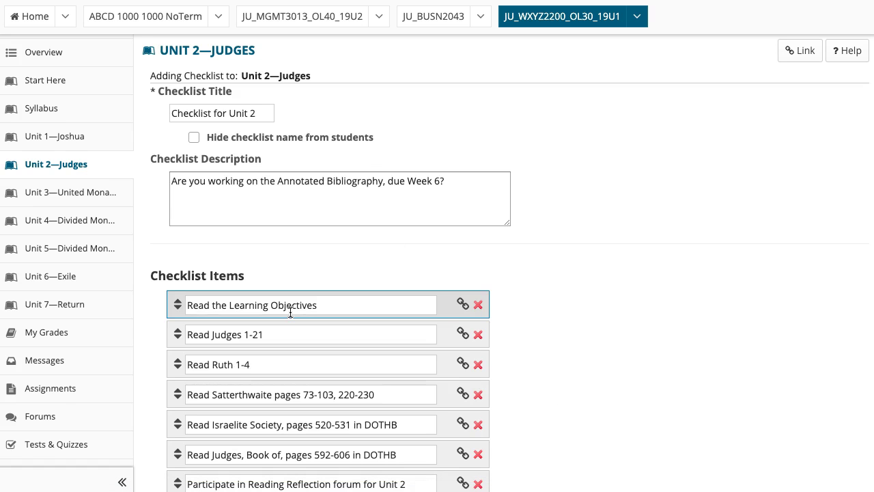
{"action": "scroll", "coordinate": [290, 312], "scroll_direction": "down", "scroll_amount": 2}
{"action": "scroll", "coordinate": [375, 390], "scroll_direction": "down", "scroll_amount": 1}
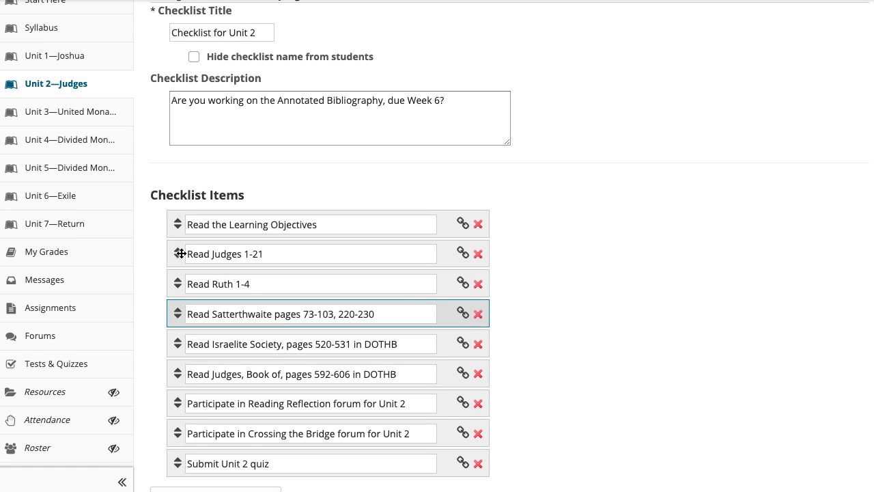
{"action": "scroll", "coordinate": [219, 353], "scroll_direction": "down", "scroll_amount": 2}
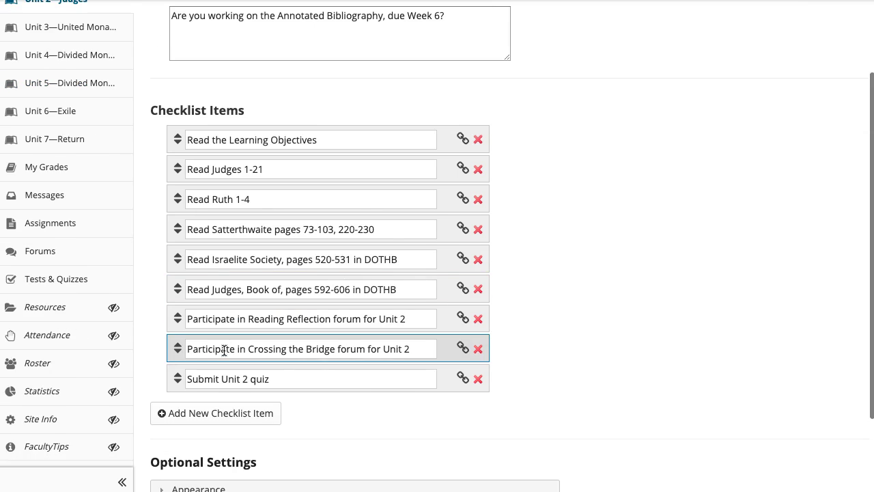
{"action": "scroll", "coordinate": [205, 348], "scroll_direction": "down", "scroll_amount": 1}
{"action": "scroll", "coordinate": [224, 350], "scroll_direction": "down", "scroll_amount": 1}
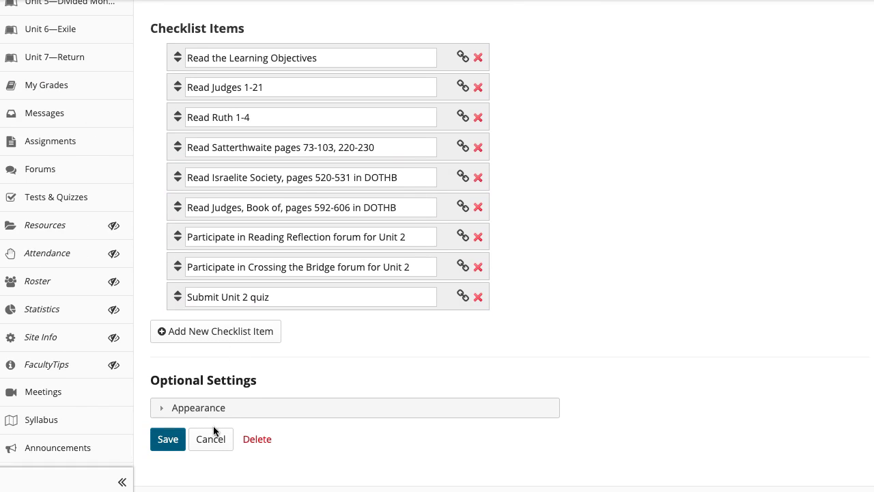
{"action": "left_click", "coordinate": [212, 440]}
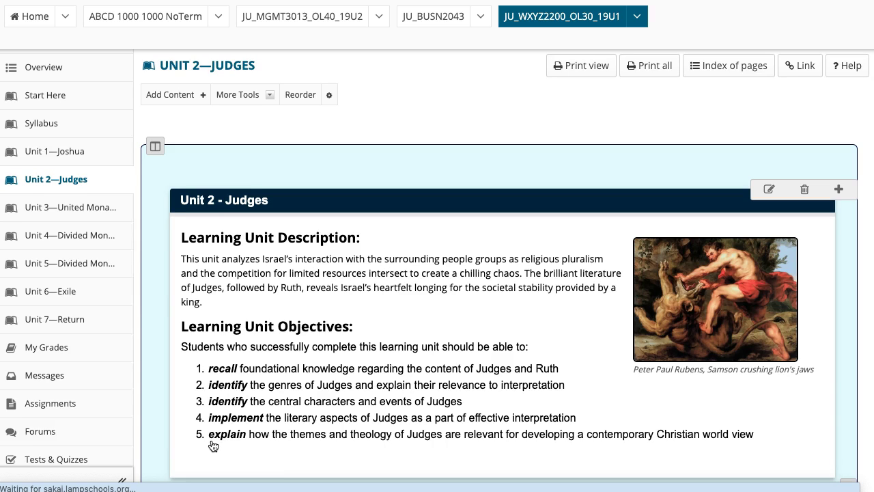
Tick Read Judges 1-21 as completed in the Checklist for Unit 2
{"action": "scroll", "coordinate": [213, 445], "scroll_direction": "down", "scroll_amount": 1}
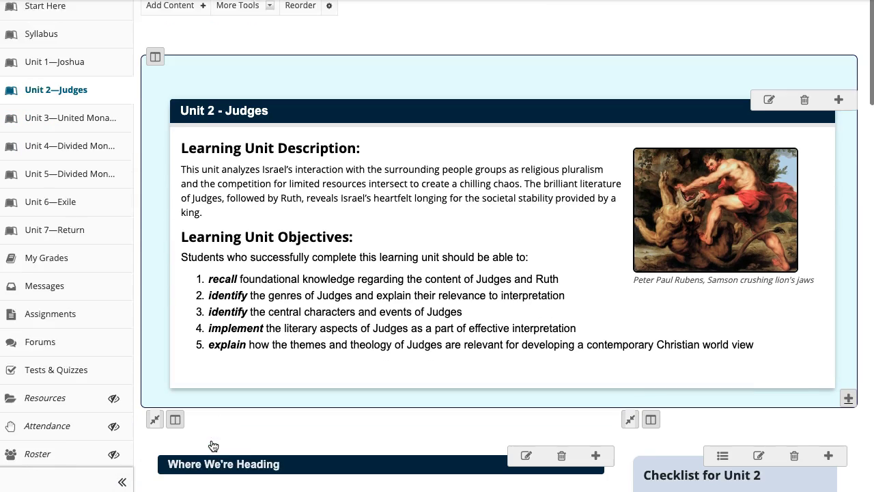
{"action": "scroll", "coordinate": [213, 446], "scroll_direction": "down", "scroll_amount": 1}
{"action": "scroll", "coordinate": [213, 445], "scroll_direction": "down", "scroll_amount": 2}
{"action": "scroll", "coordinate": [213, 445], "scroll_direction": "down", "scroll_amount": 1}
{"action": "scroll", "coordinate": [213, 445], "scroll_direction": "down", "scroll_amount": 1}
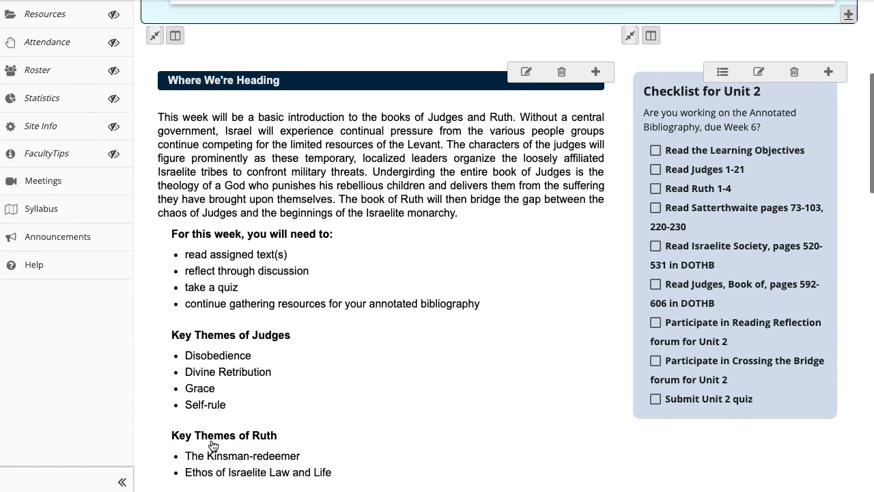
{"action": "scroll", "coordinate": [213, 445], "scroll_direction": "down", "scroll_amount": 1}
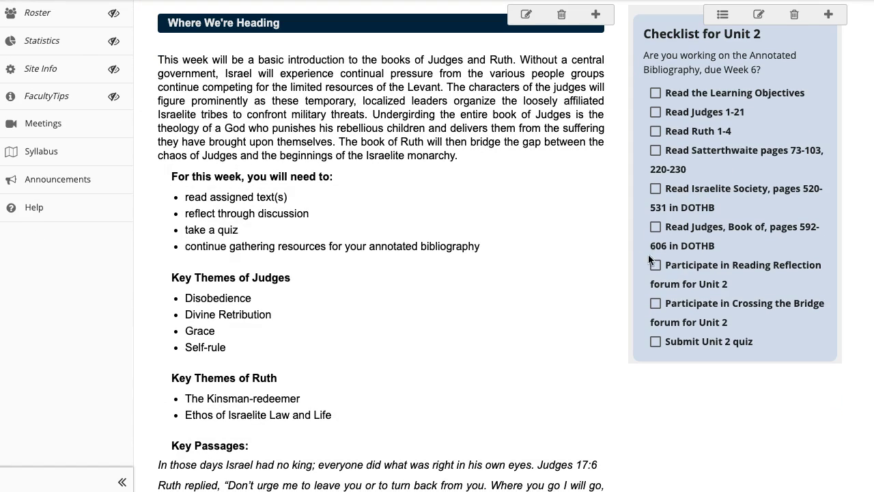
{"action": "left_click", "coordinate": [656, 113]}
Check the Reading Reflection link's settings without changes, then show add-item options above it
{"action": "scroll", "coordinate": [603, 340], "scroll_direction": "down", "scroll_amount": 2}
{"action": "scroll", "coordinate": [603, 339], "scroll_direction": "down", "scroll_amount": 3}
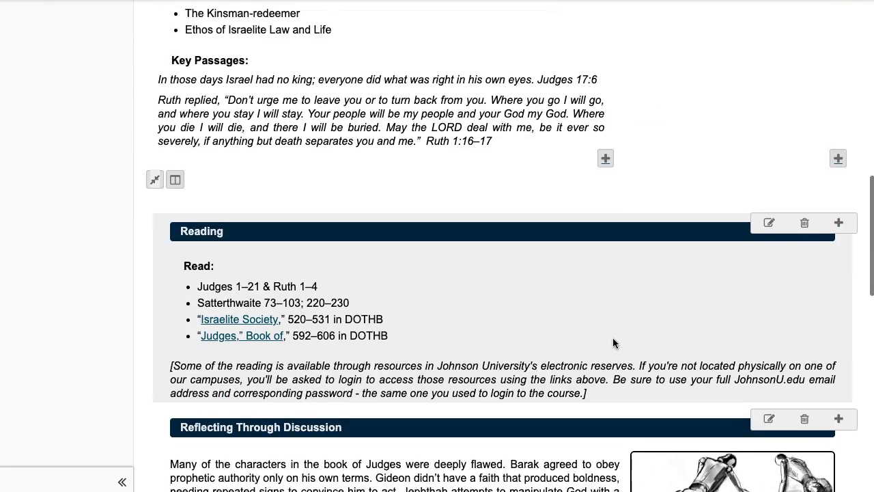
{"action": "scroll", "coordinate": [613, 343], "scroll_direction": "down", "scroll_amount": 2}
{"action": "scroll", "coordinate": [614, 343], "scroll_direction": "down", "scroll_amount": 3}
{"action": "scroll", "coordinate": [613, 343], "scroll_direction": "down", "scroll_amount": 3}
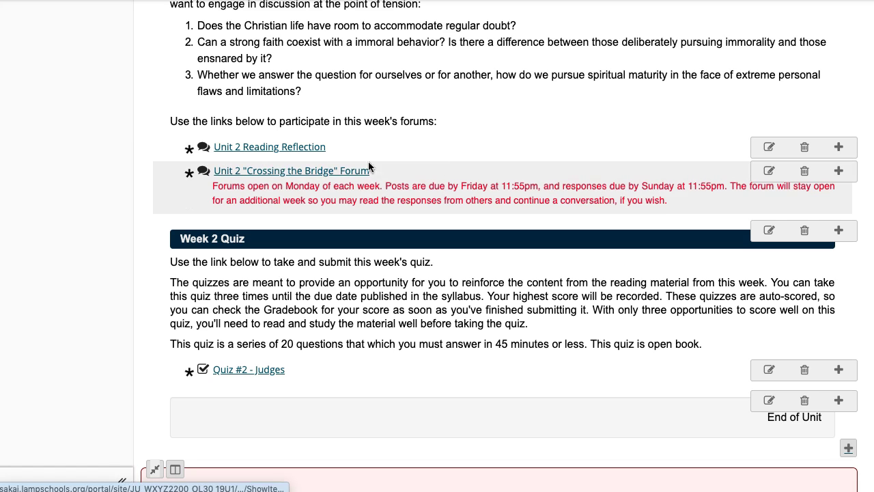
{"action": "left_click", "coordinate": [769, 147]}
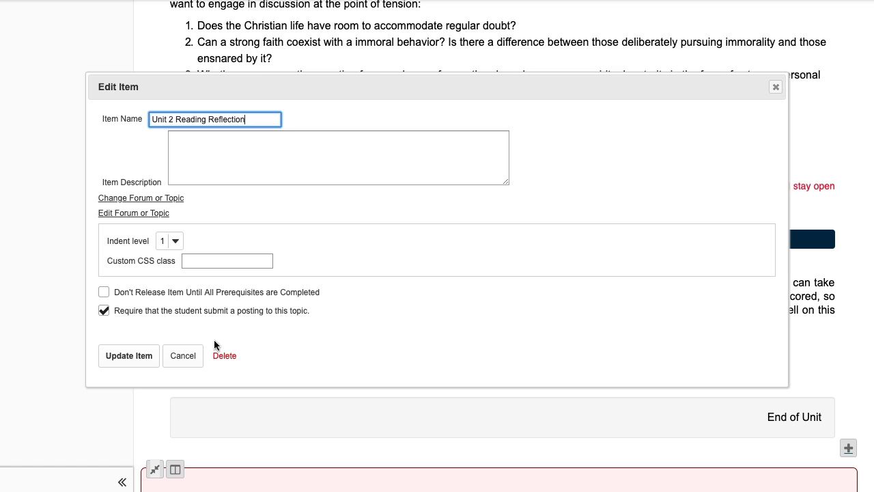
{"action": "left_click", "coordinate": [195, 355]}
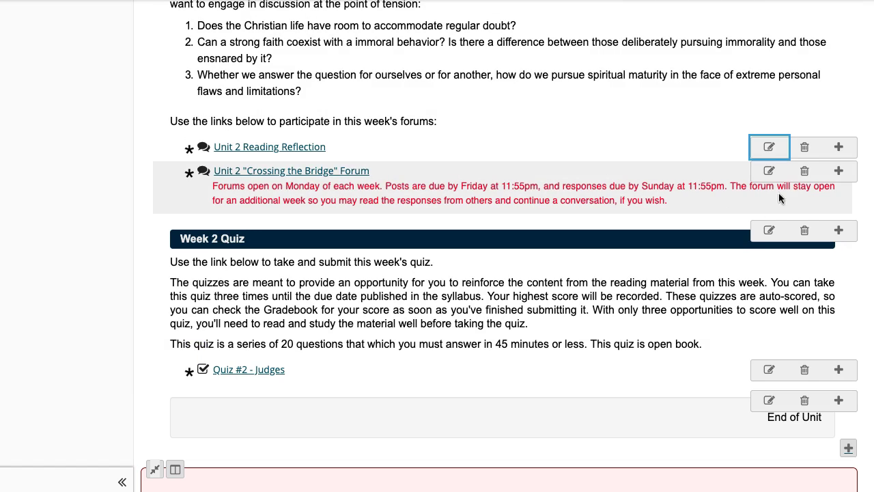
{"action": "left_click", "coordinate": [840, 149]}
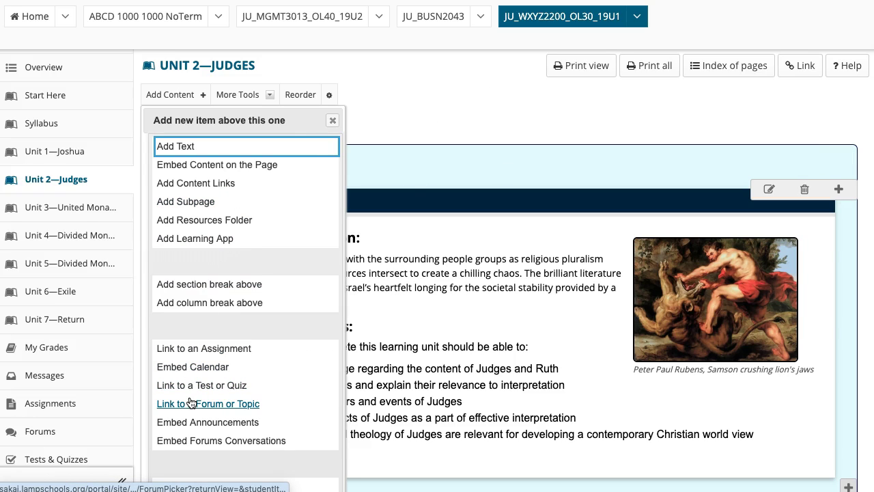
Look over the Add new item above this one choices and dismiss them unused
{"action": "scroll", "coordinate": [191, 403], "scroll_direction": "down", "scroll_amount": 3}
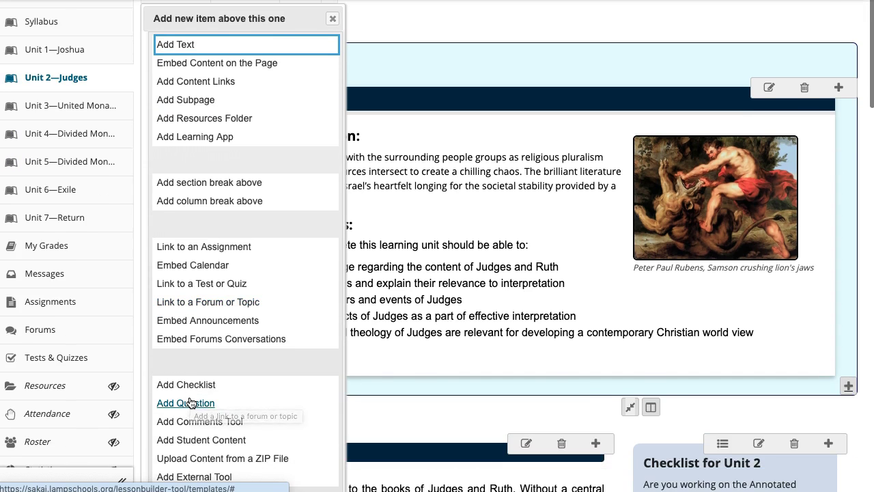
{"action": "scroll", "coordinate": [191, 424], "scroll_direction": "up", "scroll_amount": 3}
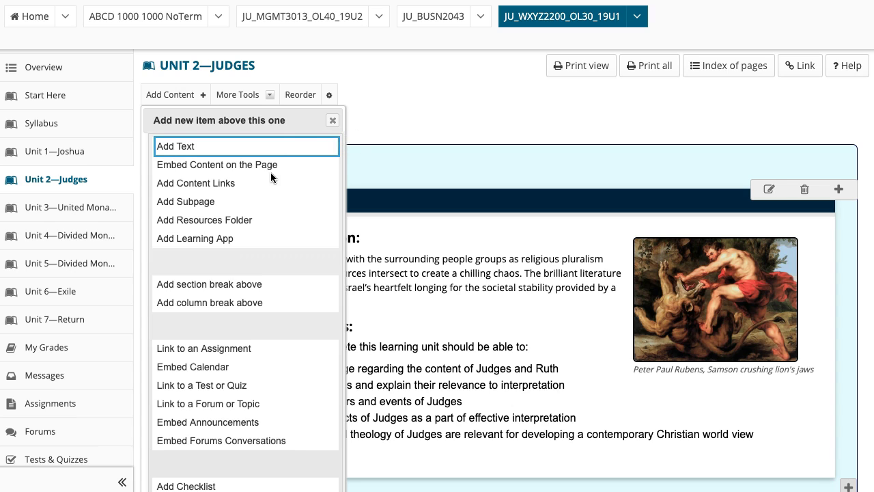
{"action": "left_click", "coordinate": [334, 122]}
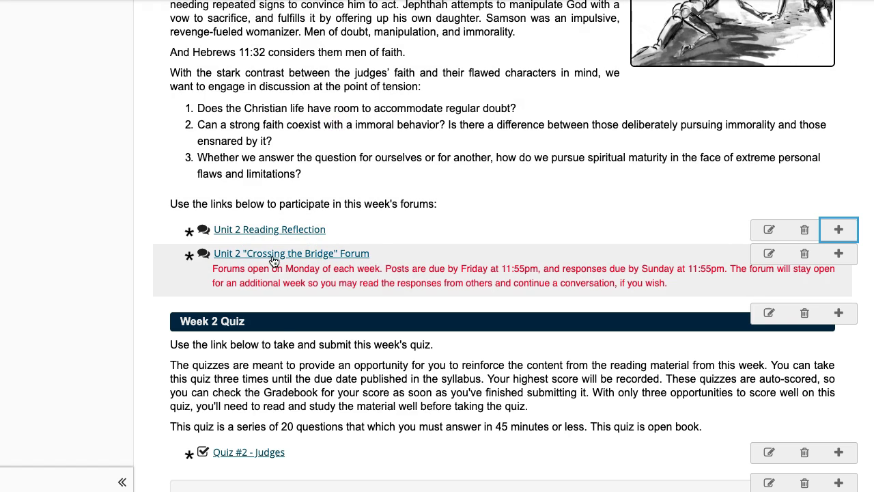
{"action": "scroll", "coordinate": [259, 315], "scroll_direction": "down", "scroll_amount": 2}
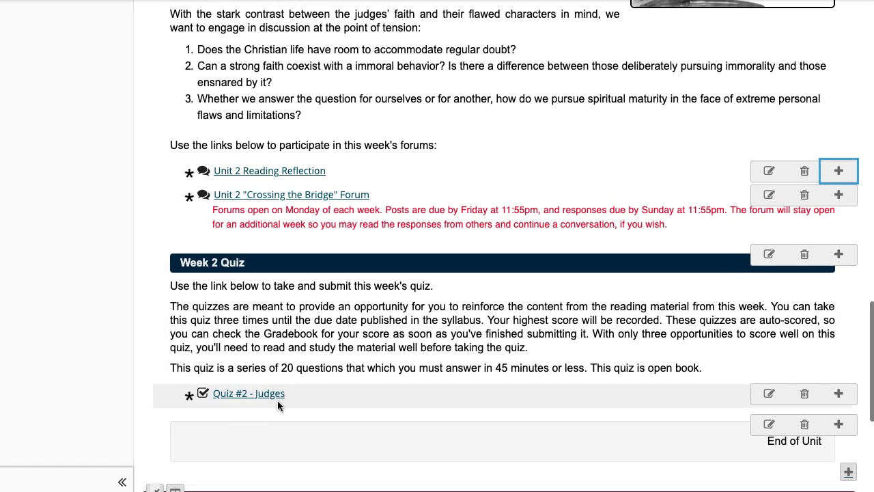
{"action": "left_click", "coordinate": [769, 393]}
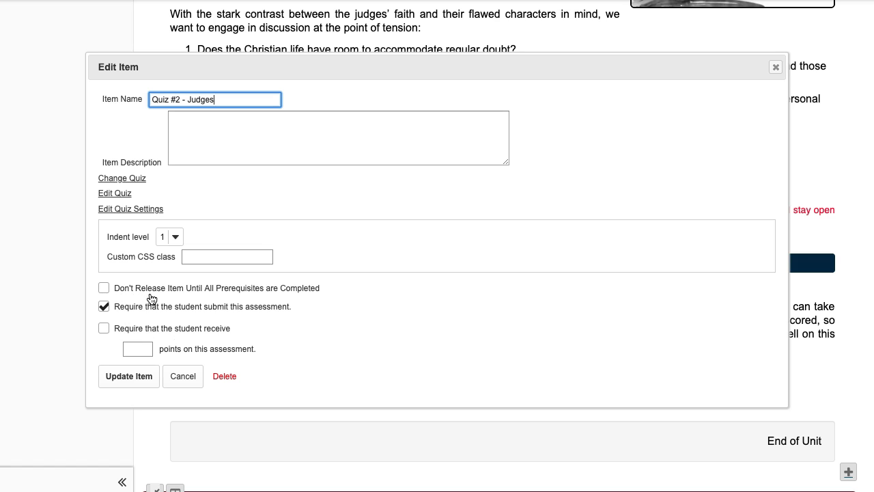
{"action": "left_click", "coordinate": [179, 381]}
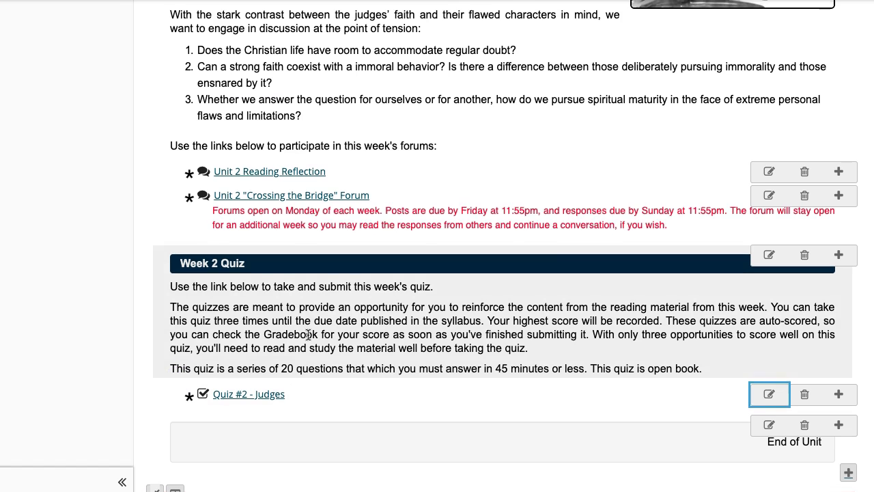
Edit the Checklist for Unit 2 and bring its nine items, including Reading Reflection, into view
{"action": "scroll", "coordinate": [309, 334], "scroll_direction": "up", "scroll_amount": 10}
{"action": "scroll", "coordinate": [309, 334], "scroll_direction": "up", "scroll_amount": 5}
{"action": "scroll", "coordinate": [380, 253], "scroll_direction": "up", "scroll_amount": 3}
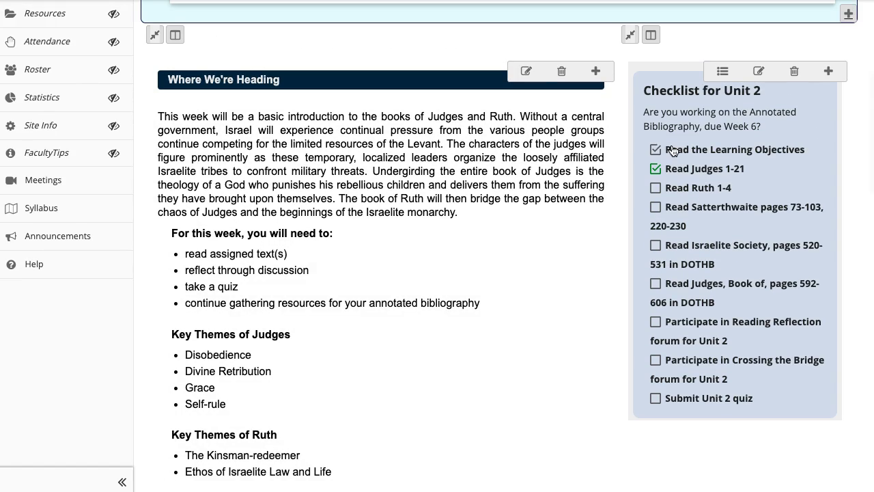
{"action": "left_click", "coordinate": [759, 74]}
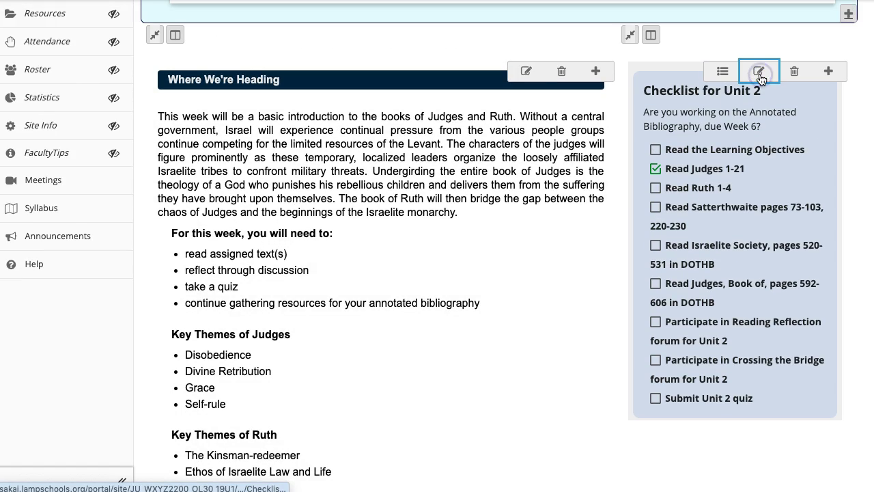
{"action": "left_click", "coordinate": [760, 72]}
{"action": "scroll", "coordinate": [364, 298], "scroll_direction": "down", "scroll_amount": 1}
{"action": "scroll", "coordinate": [364, 299], "scroll_direction": "down", "scroll_amount": 2}
{"action": "scroll", "coordinate": [310, 298], "scroll_direction": "down", "scroll_amount": 1}
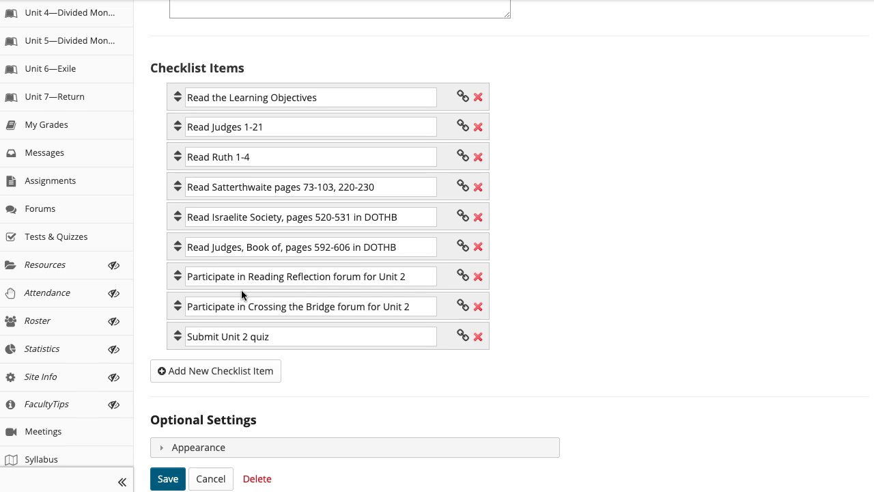
{"action": "double_click", "coordinate": [198, 276]}
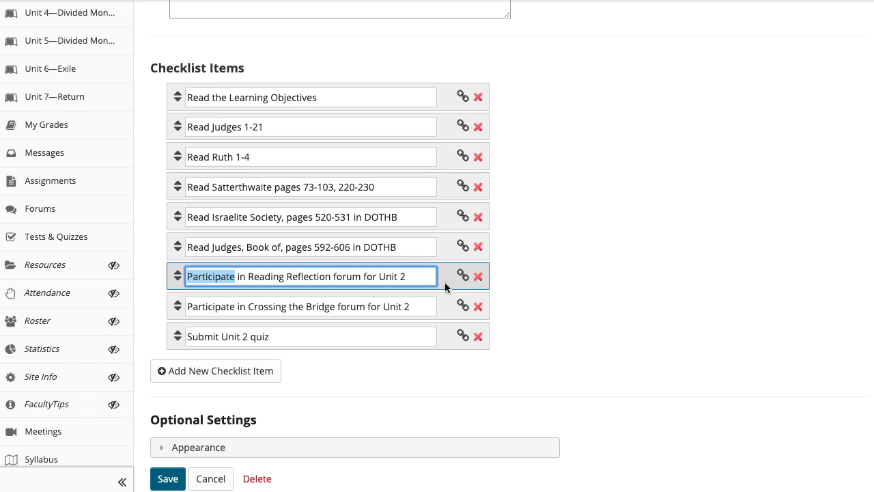
Link the forum items to Unit 2 Reading Reflection and the Crossing the Bridge Forum
{"action": "left_click", "coordinate": [463, 277]}
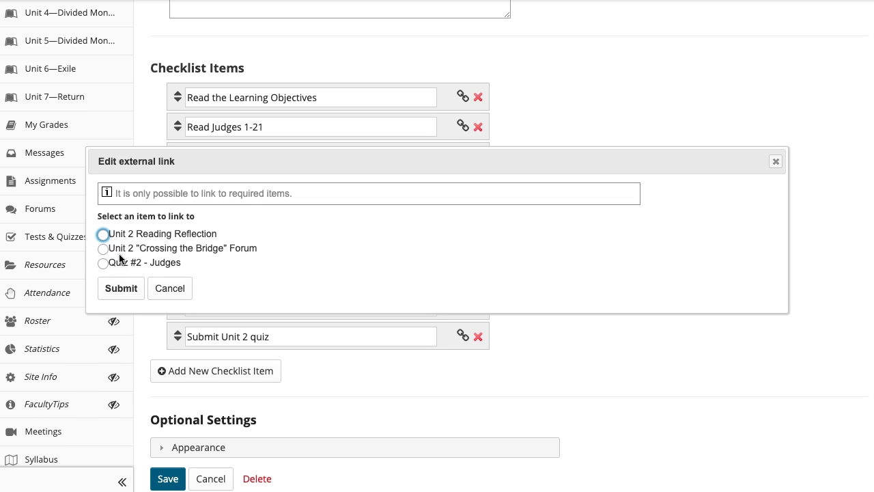
{"action": "left_click", "coordinate": [103, 235]}
{"action": "left_click", "coordinate": [121, 287]}
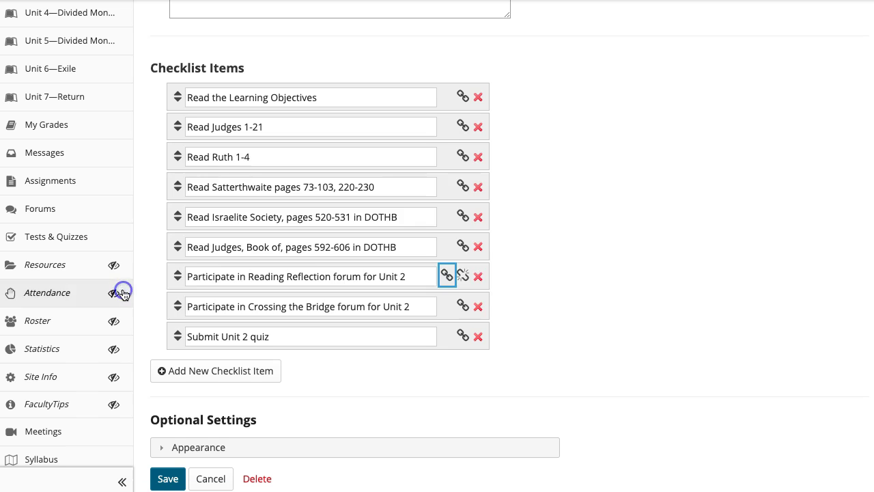
{"action": "left_click", "coordinate": [463, 306]}
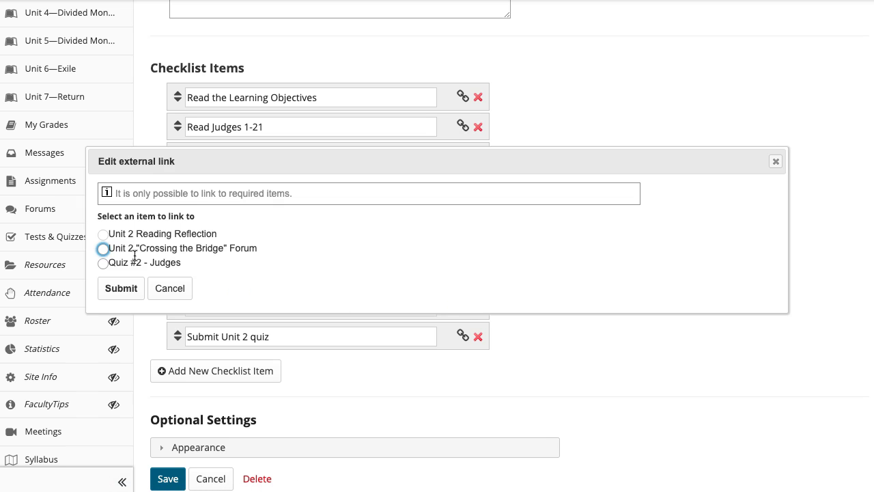
{"action": "left_click", "coordinate": [103, 249]}
{"action": "left_click", "coordinate": [121, 288]}
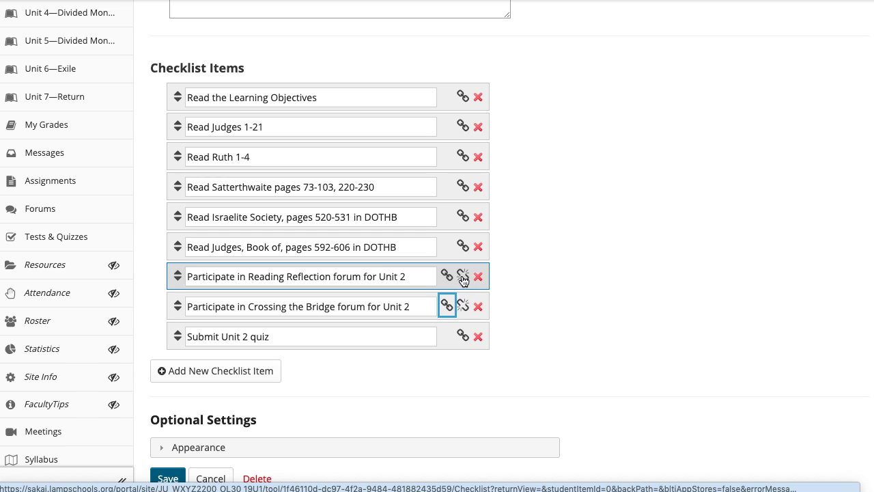
Link the Submit Unit 2 quiz item to Quiz #2 - Judges and save the checklist
{"action": "left_click", "coordinate": [463, 336]}
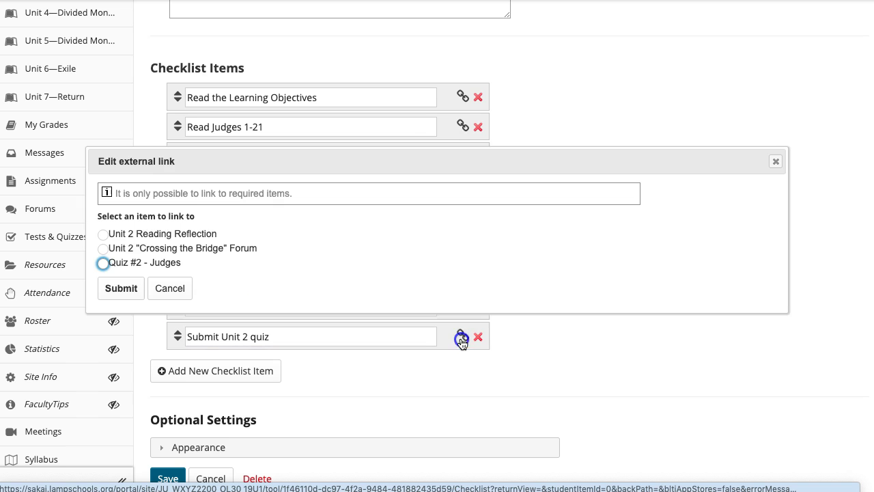
{"action": "left_click", "coordinate": [104, 267]}
{"action": "left_click", "coordinate": [121, 288]}
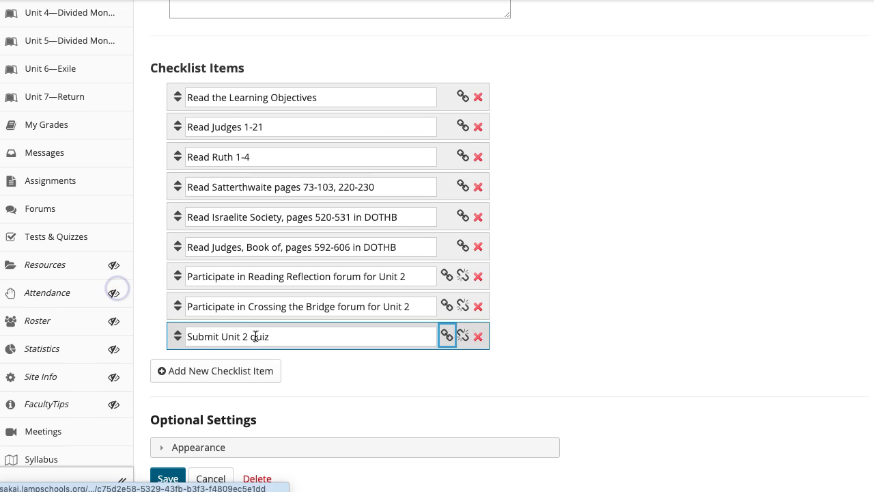
{"action": "scroll", "coordinate": [256, 336], "scroll_direction": "down", "scroll_amount": 1}
{"action": "scroll", "coordinate": [255, 336], "scroll_direction": "down", "scroll_amount": 2}
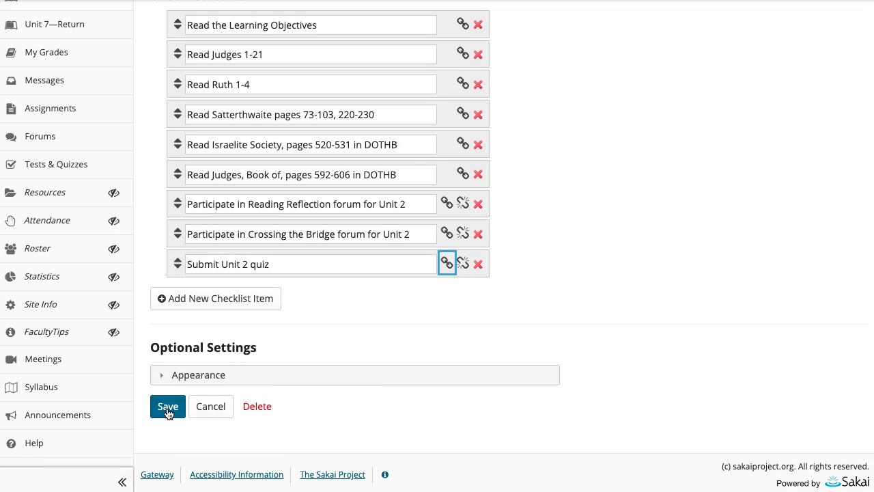
{"action": "left_click", "coordinate": [167, 410]}
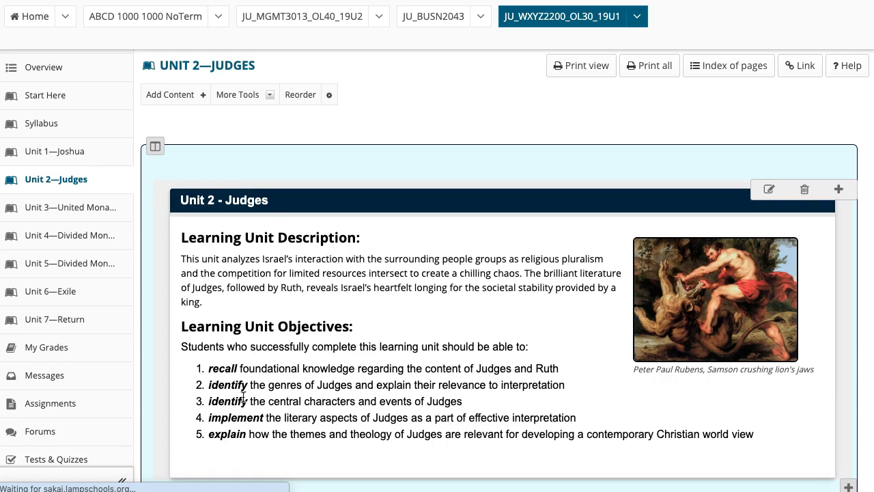
{"action": "scroll", "coordinate": [243, 396], "scroll_direction": "down", "scroll_amount": 3}
{"action": "scroll", "coordinate": [243, 396], "scroll_direction": "down", "scroll_amount": 1}
{"action": "scroll", "coordinate": [243, 396], "scroll_direction": "down", "scroll_amount": 2}
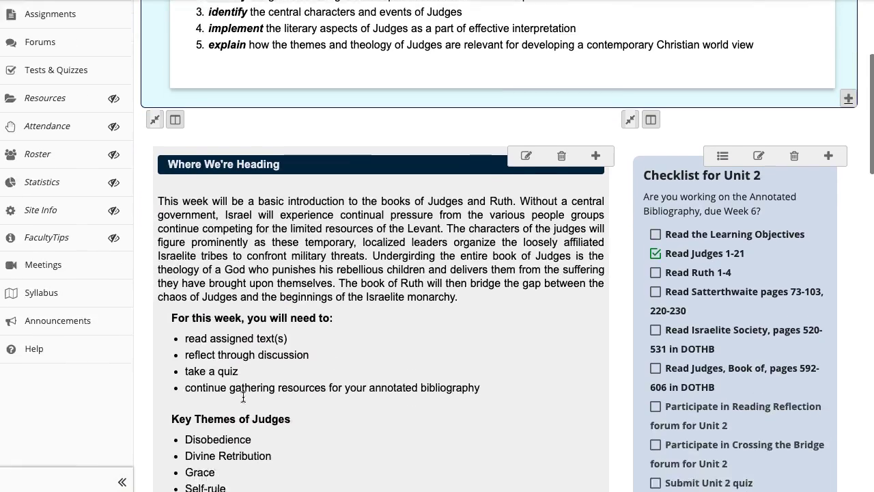
{"action": "scroll", "coordinate": [243, 396], "scroll_direction": "down", "scroll_amount": 1}
{"action": "scroll", "coordinate": [336, 413], "scroll_direction": "down", "scroll_amount": 2}
{"action": "scroll", "coordinate": [337, 413], "scroll_direction": "down", "scroll_amount": 4}
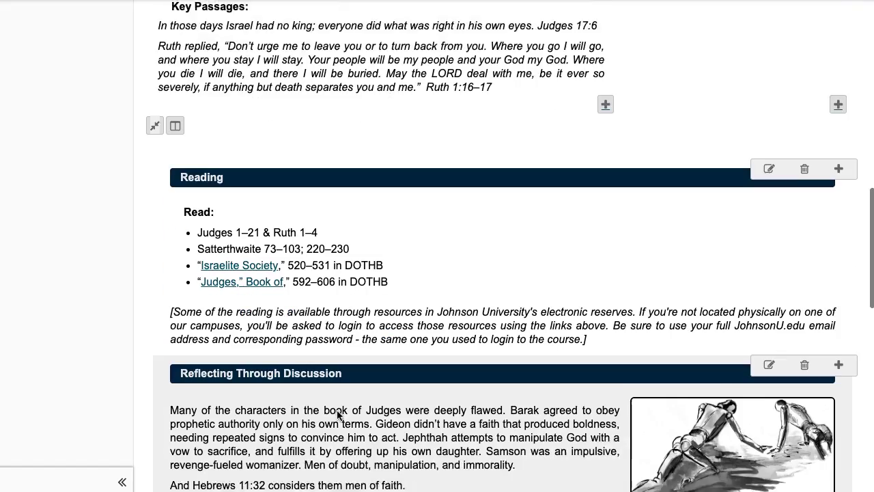
{"action": "scroll", "coordinate": [337, 414], "scroll_direction": "down", "scroll_amount": 2}
{"action": "scroll", "coordinate": [337, 413], "scroll_direction": "down", "scroll_amount": 4}
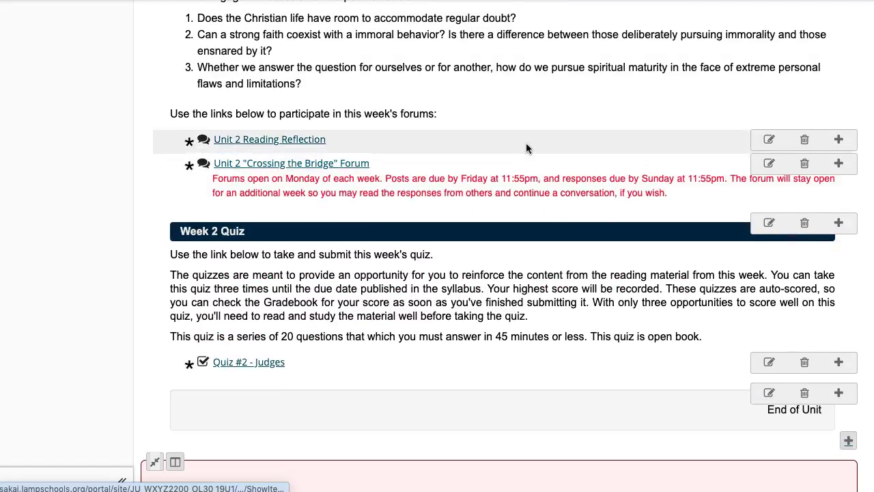
{"action": "scroll", "coordinate": [526, 147], "scroll_direction": "up", "scroll_amount": 3}
{"action": "scroll", "coordinate": [531, 148], "scroll_direction": "up", "scroll_amount": 6}
{"action": "scroll", "coordinate": [531, 149], "scroll_direction": "up", "scroll_amount": 9}
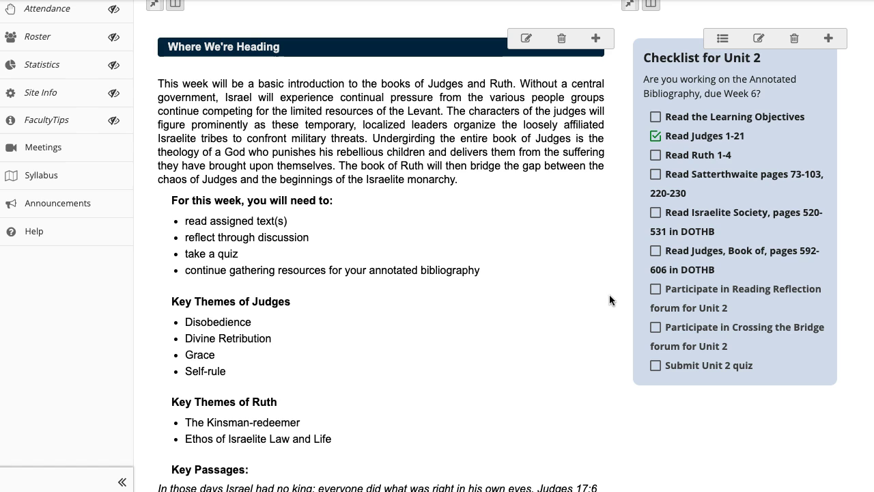
{"action": "left_click", "coordinate": [657, 252]}
Open checklist progress and switch the view to the Checklist for Unit 1
{"action": "left_click", "coordinate": [724, 42]}
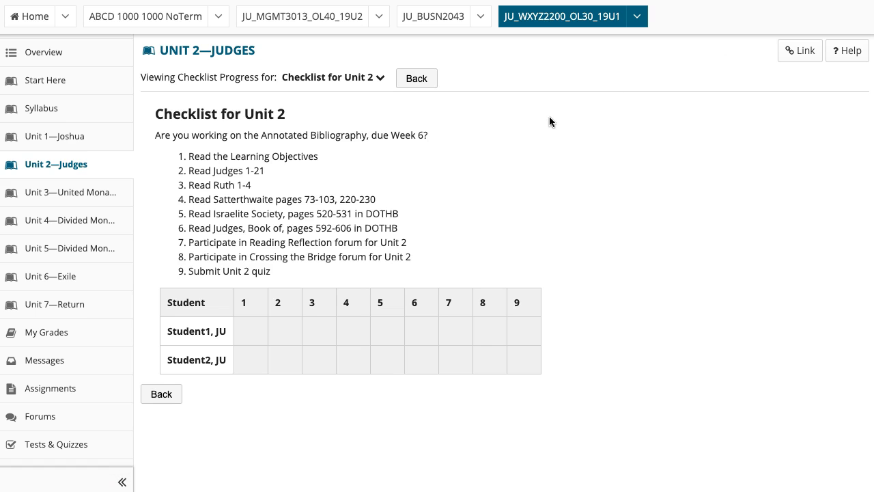
{"action": "left_click", "coordinate": [372, 86]}
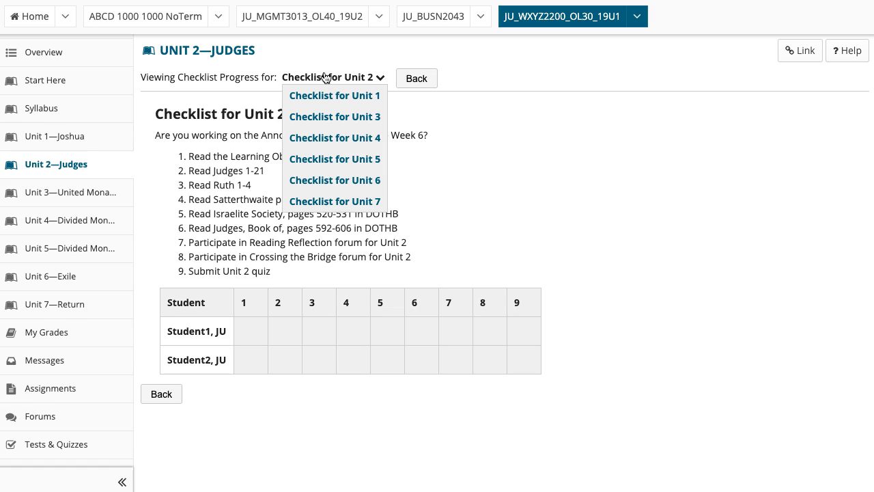
{"action": "left_click", "coordinate": [221, 73]}
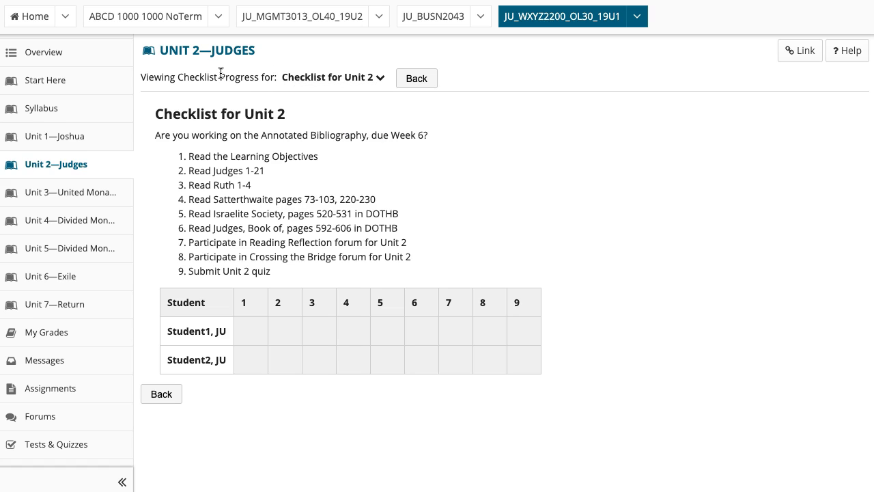
{"action": "left_click", "coordinate": [311, 80]}
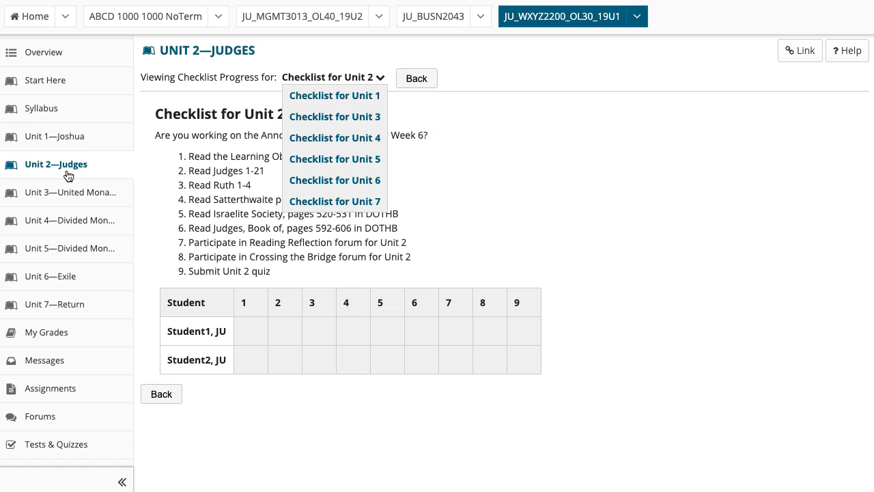
{"action": "left_click", "coordinate": [336, 96]}
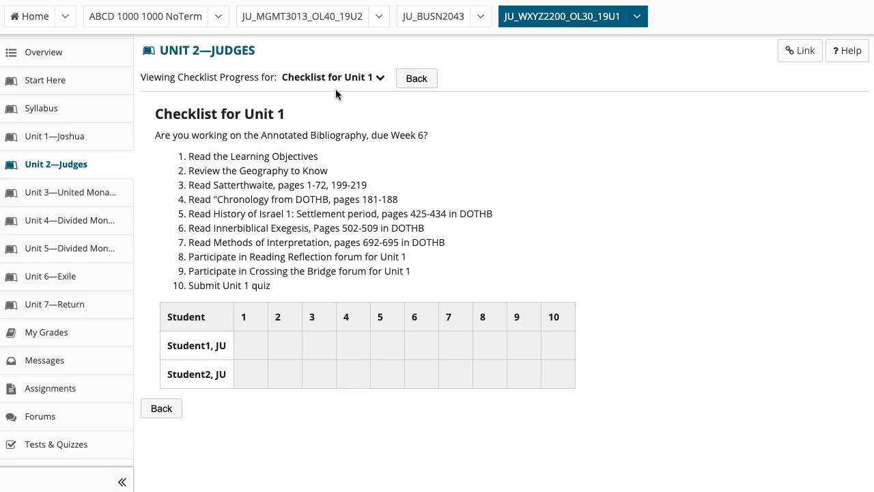